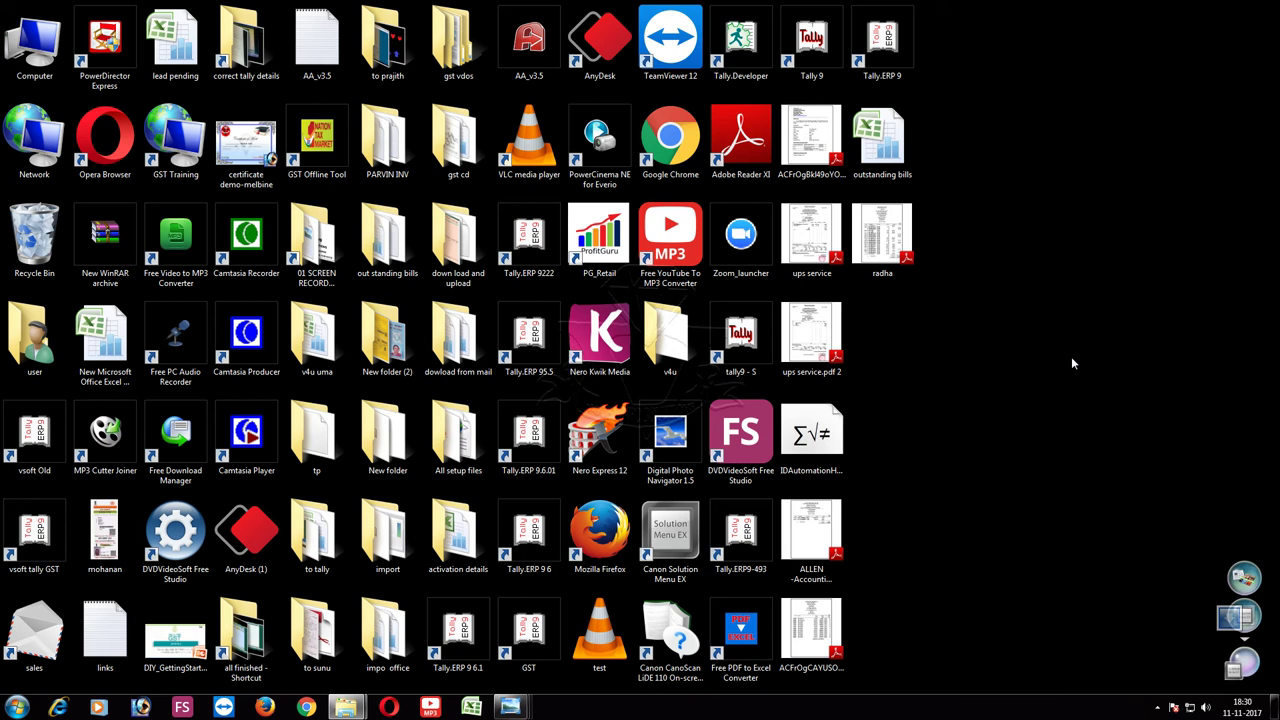
Start Tally from the desktop's GST shortcut, maximize its window and log in to Gst Settings Company with blank credentials.
left_click(526, 630)
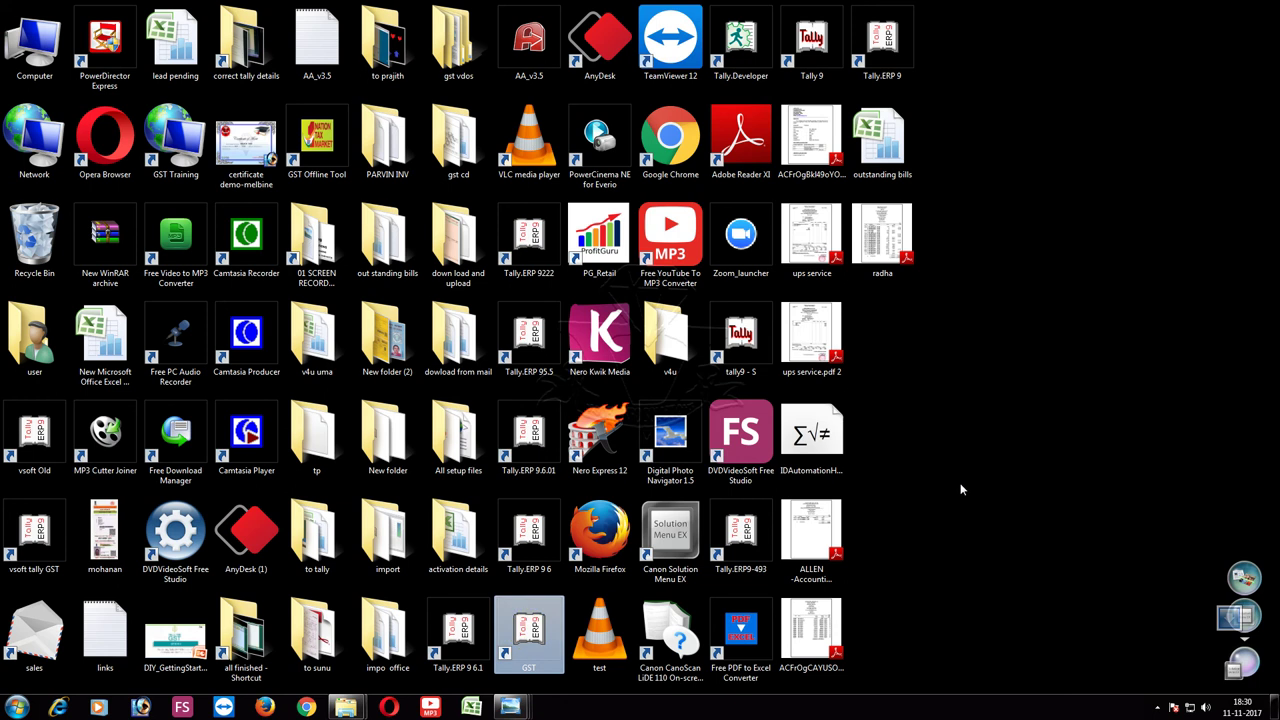
key("Return")
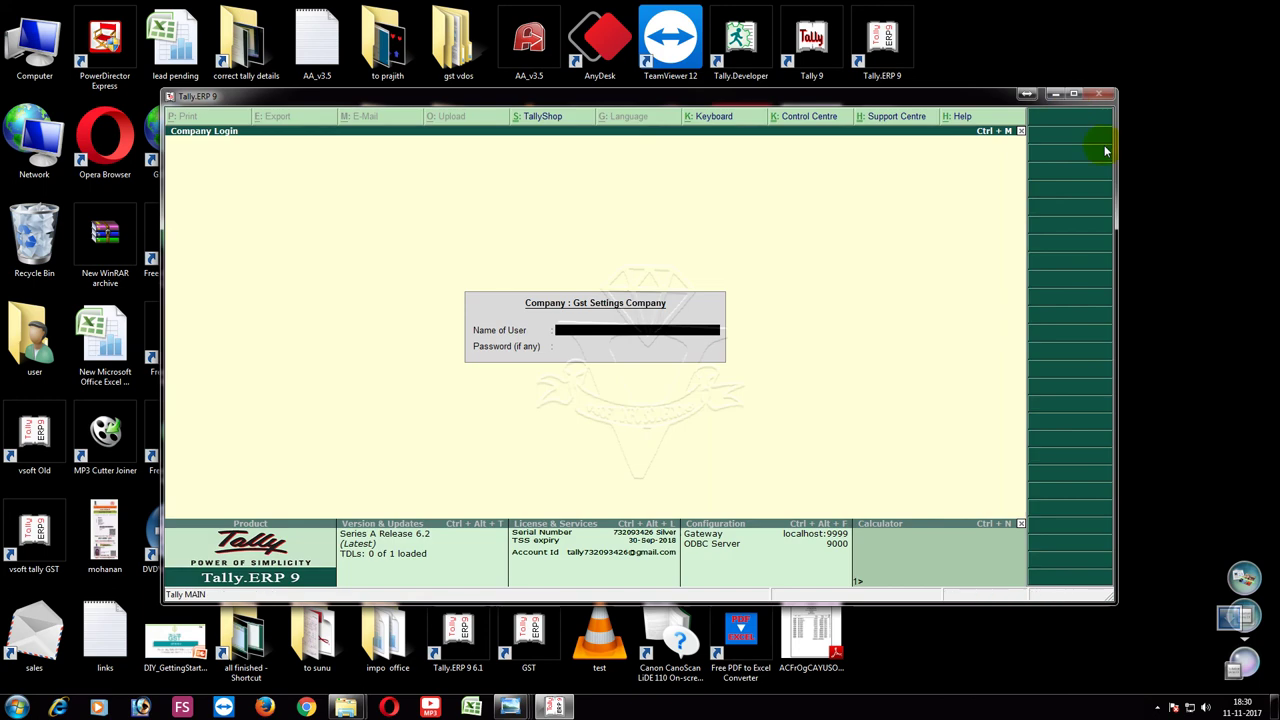
left_click(1075, 96)
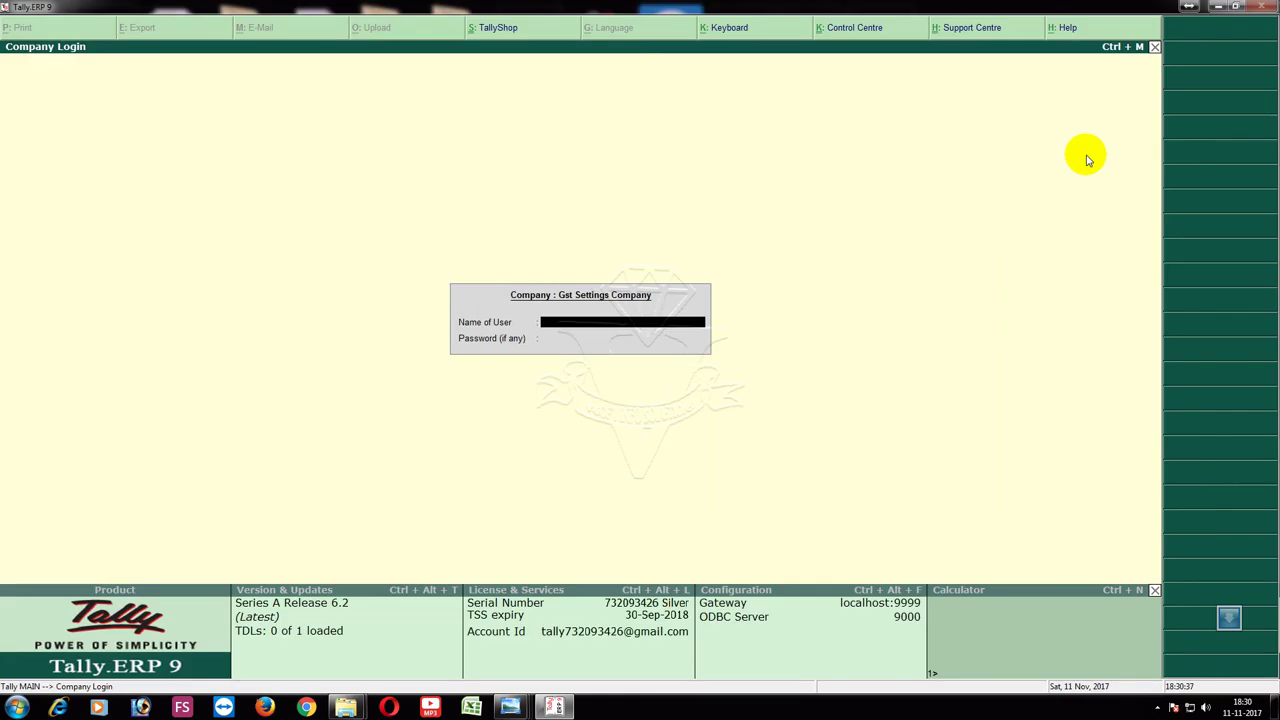
key("Return")
key("Return")
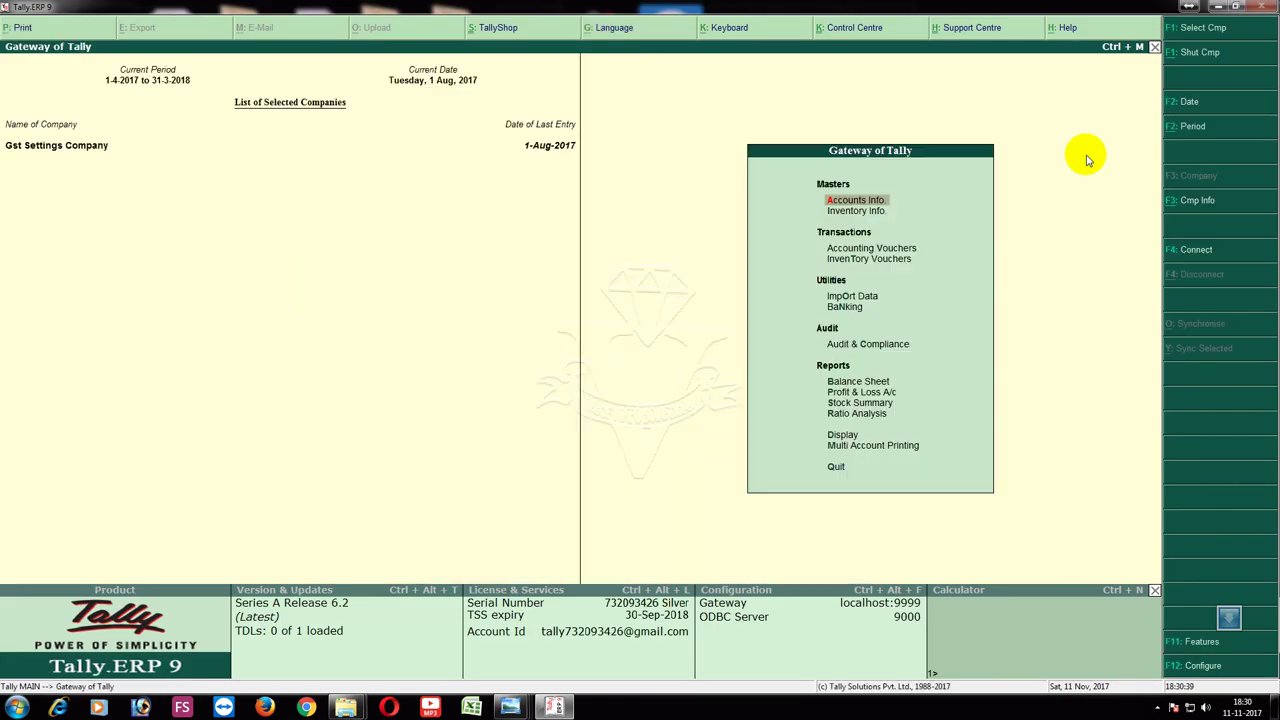
Open the single stock item TEST ITEM FOR GST @ 28% for alteration from the inventory masters.
key("Down")
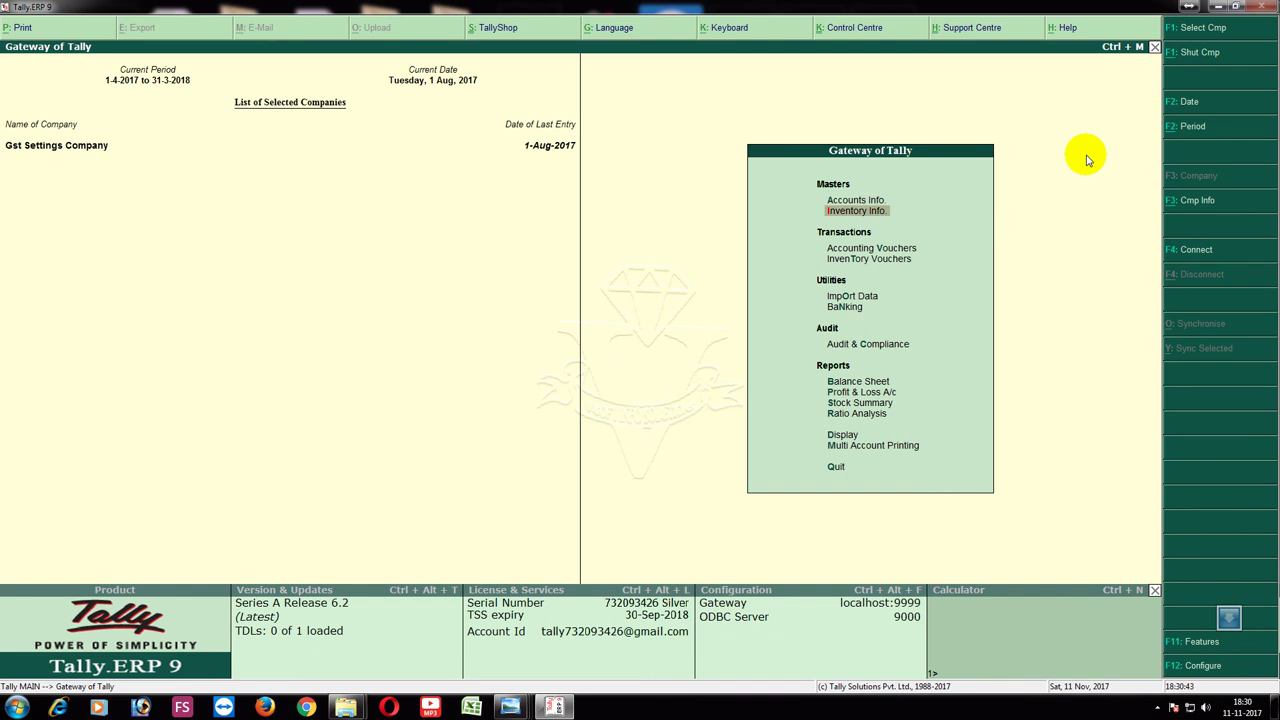
key("Return")
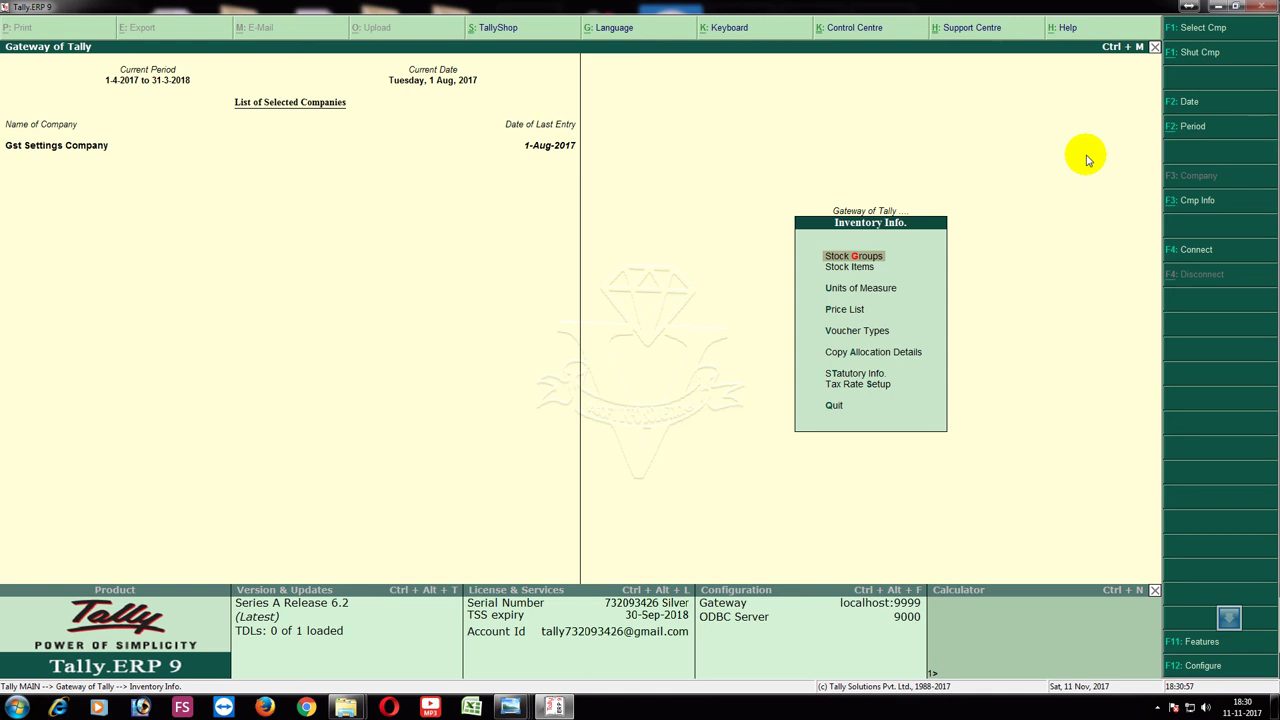
key("Down")
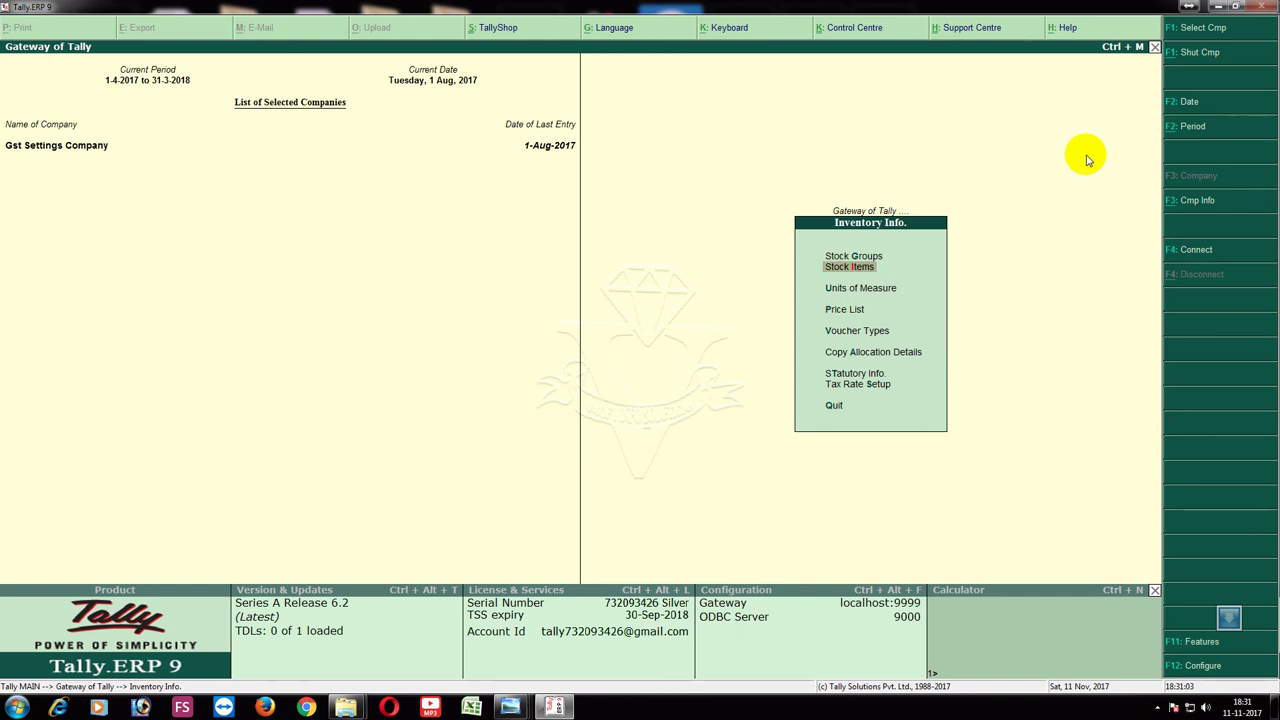
key("Return")
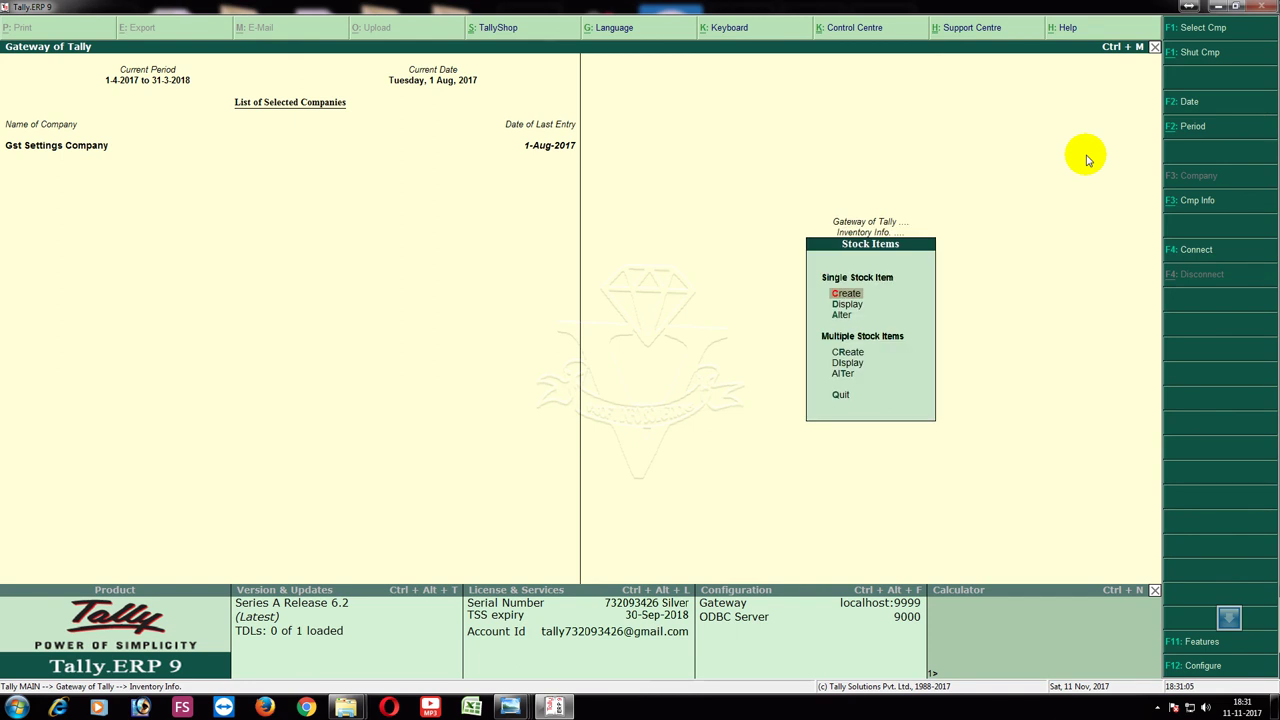
key("Down")
key("Return")
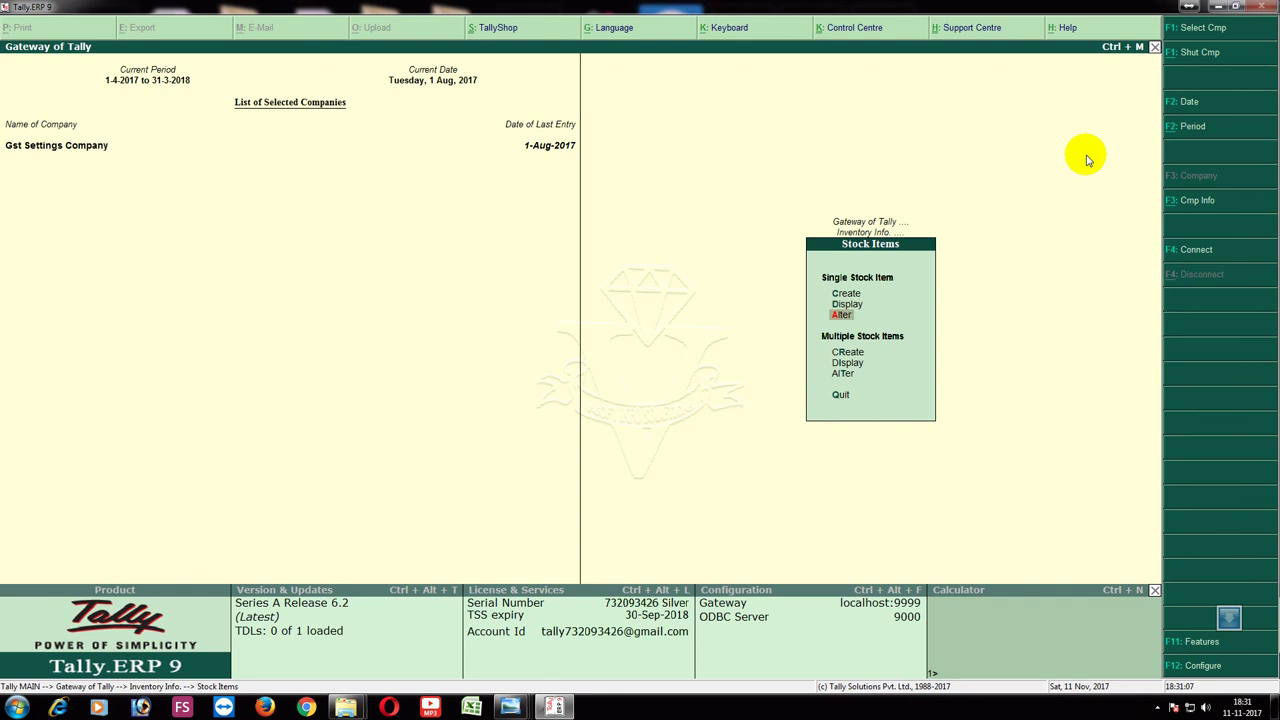
key("Down")
key("Down")
key("Down")
key("Down")
key("Down")
key("Down")
key("Down")
key("Down")
key("Down")
key("Down")
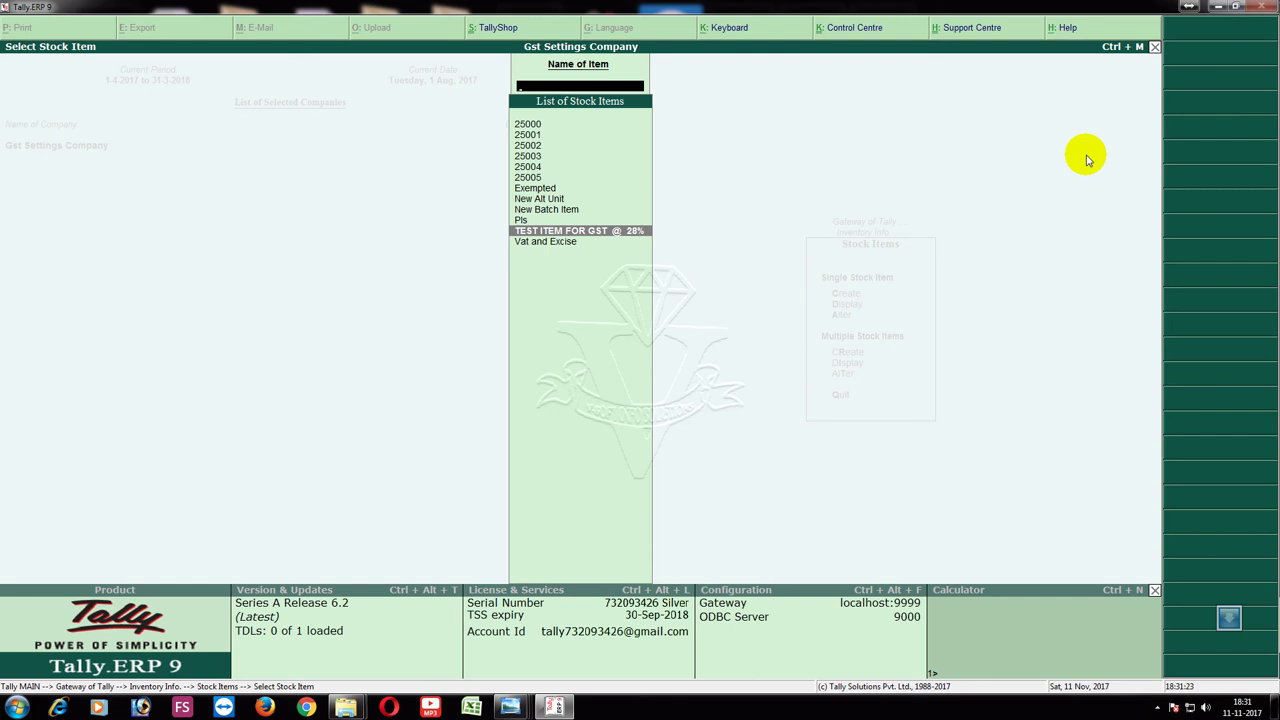
key("Return")
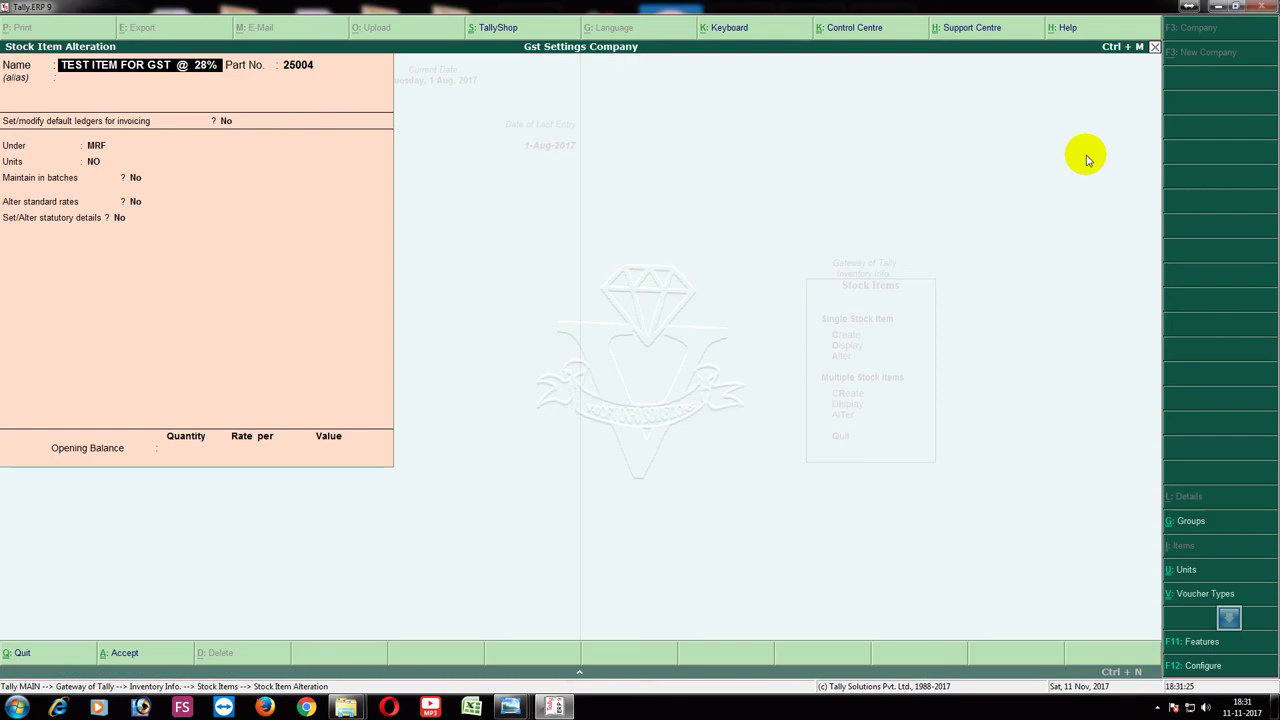
Quit the stock item alteration without saving and return to the Gateway of Tally.
key("Escape")
key("Return")
key("Escape")
key("Escape")
key("Escape")
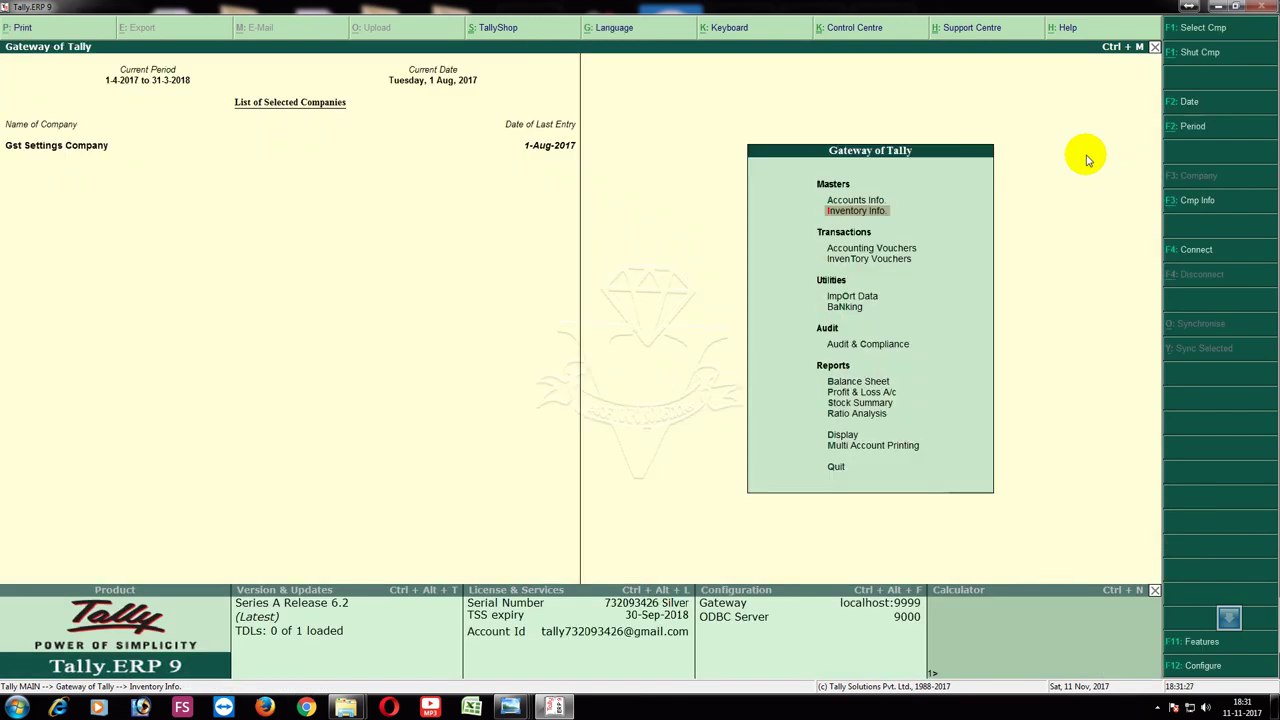
key("Return")
key("Down")
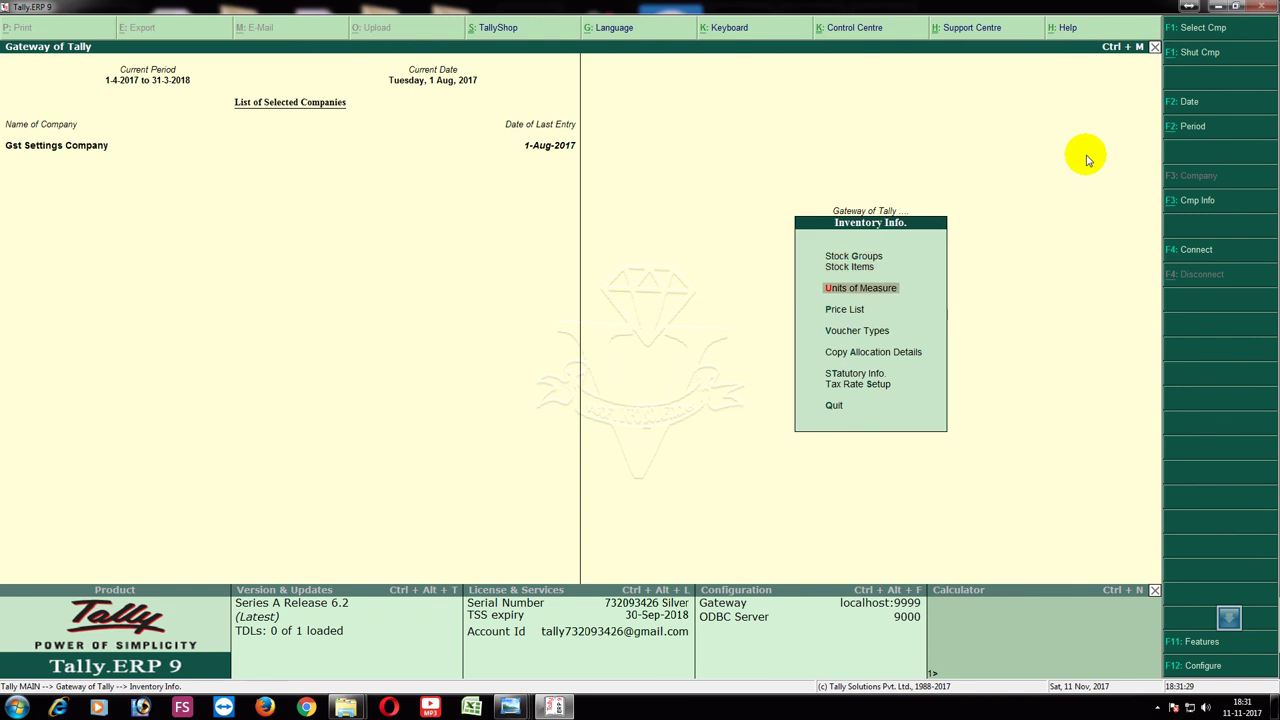
key("Down")
key("Up")
key("Up")
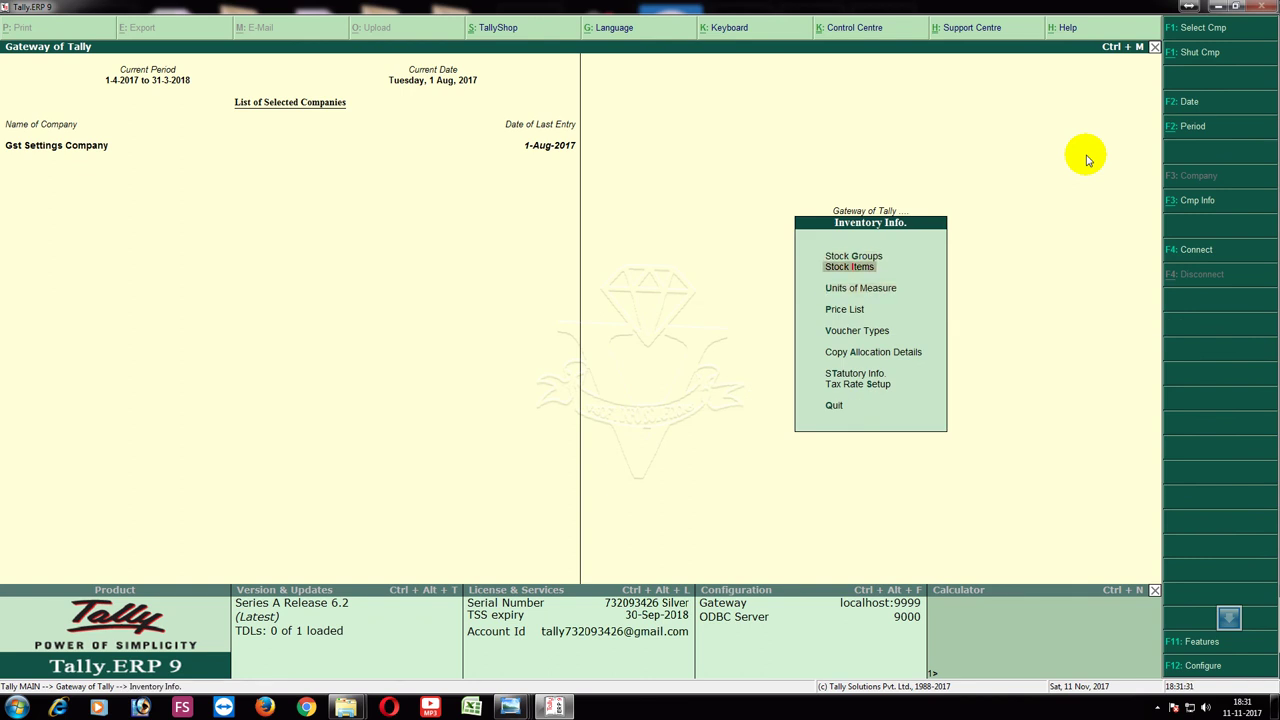
key("Return")
key("Down")
key("Return")
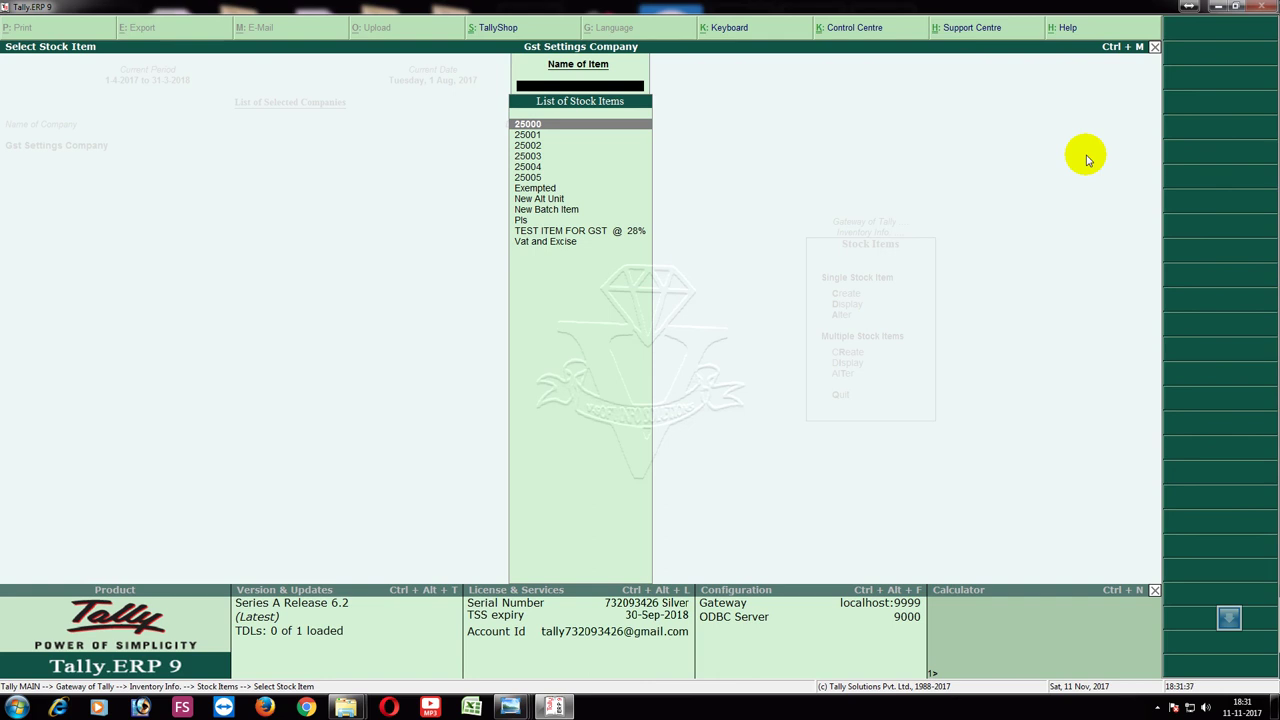
key("Escape")
key("Escape")
key("Escape")
key("Escape")
key("Escape")
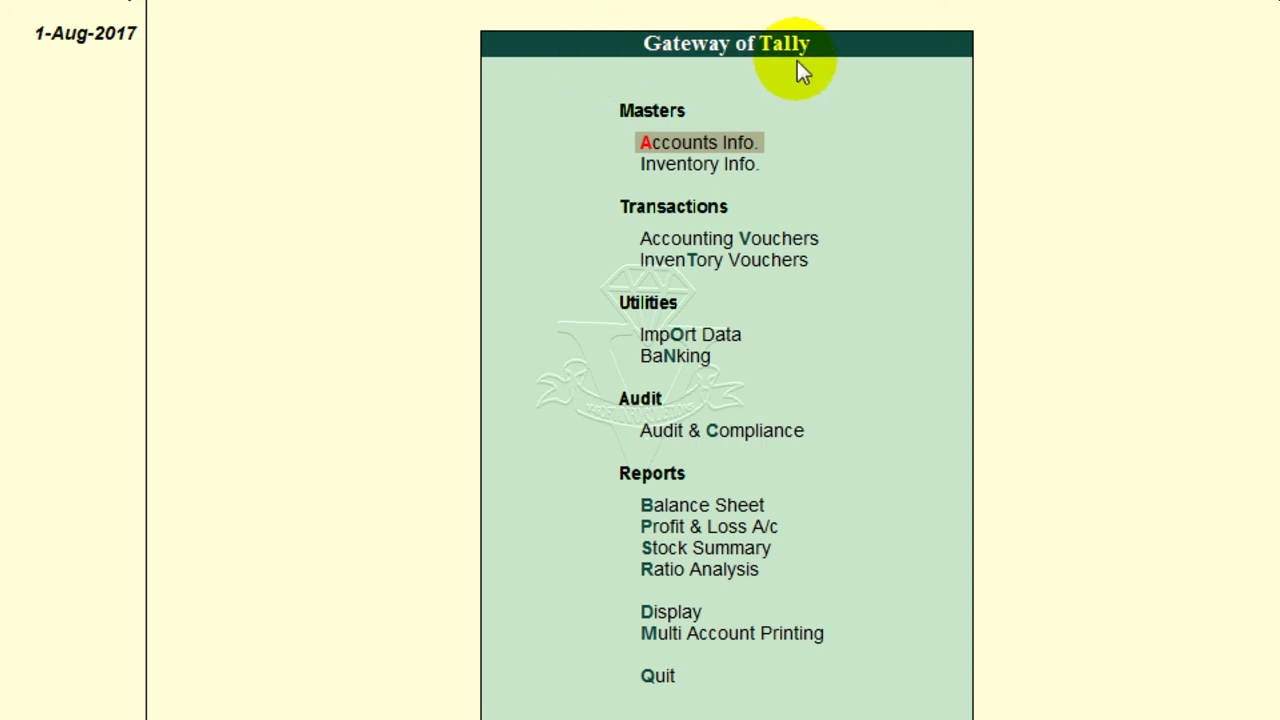
Open TEST ITEM FOR GST @ 28% in single stock item alteration.
left_click(693, 168)
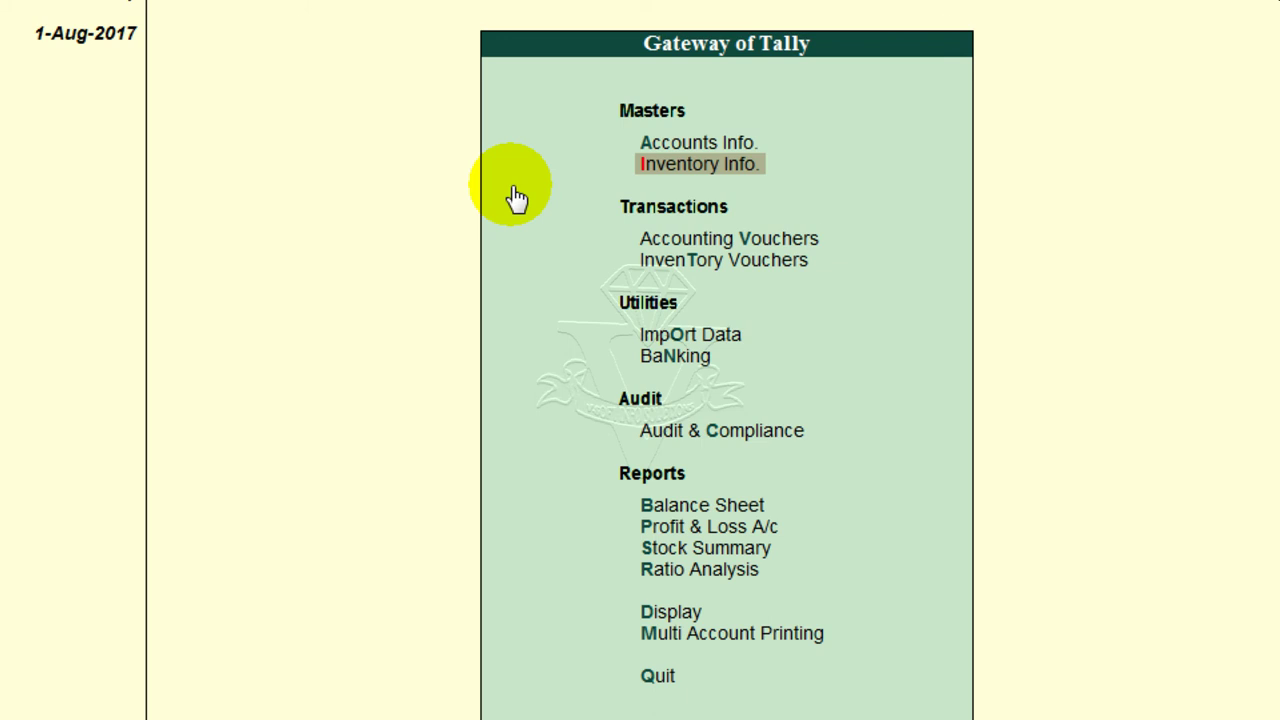
left_click(727, 192)
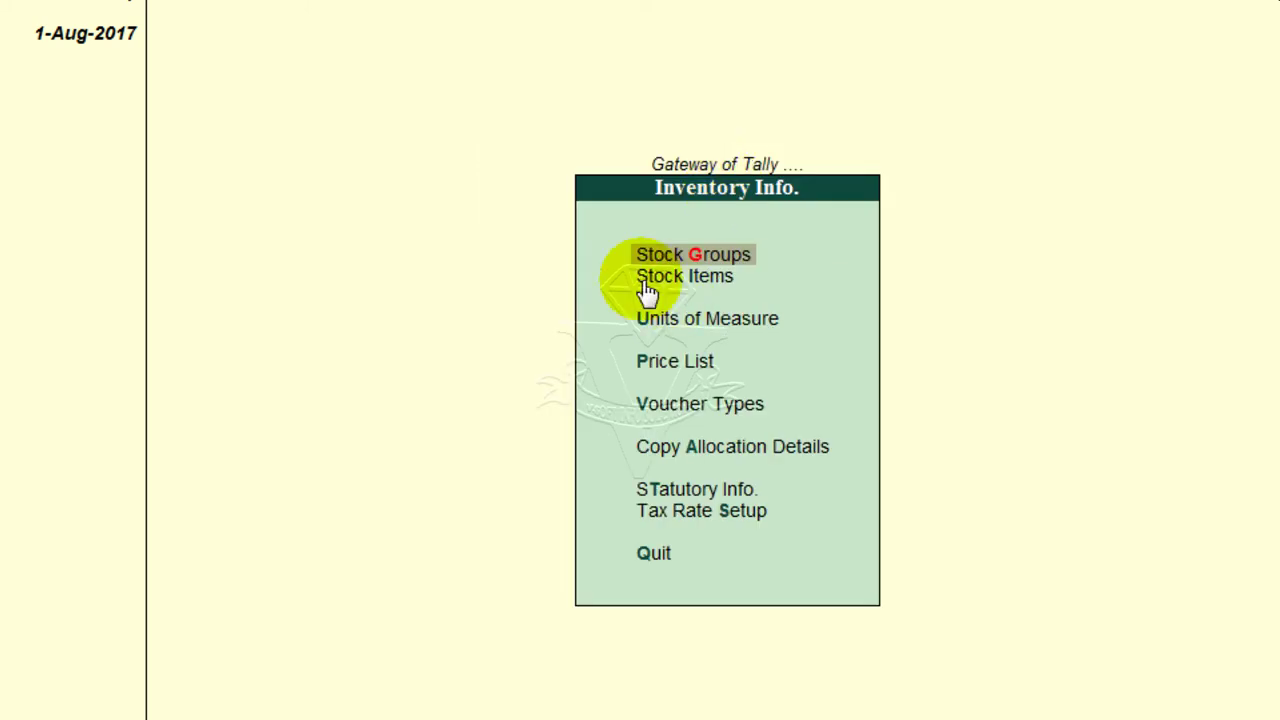
left_click(683, 284)
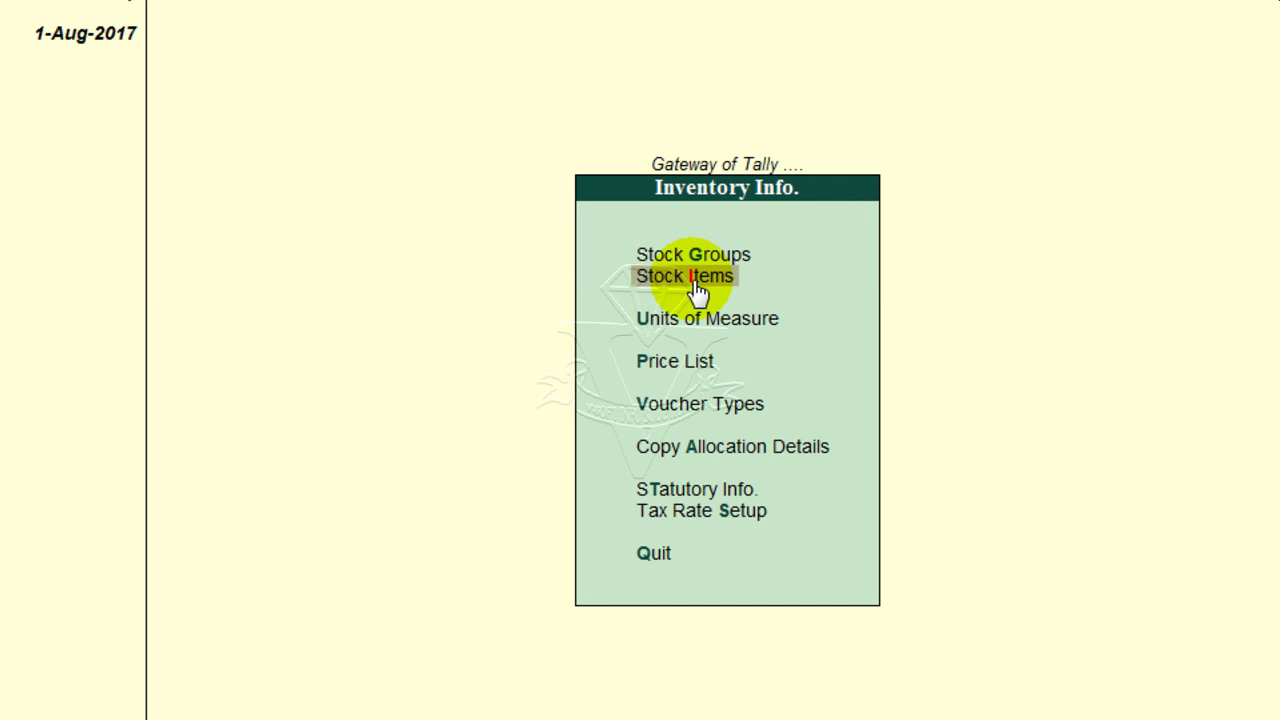
left_click(694, 288)
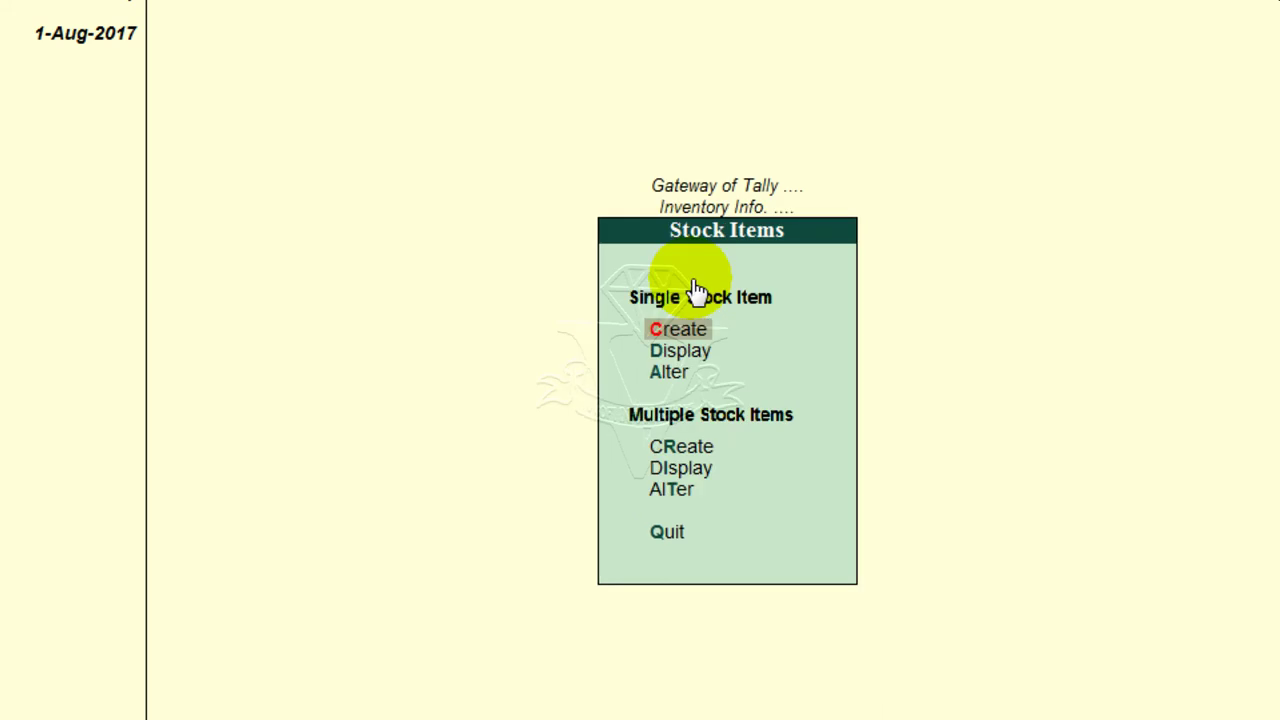
left_click(689, 374)
left_click(689, 374)
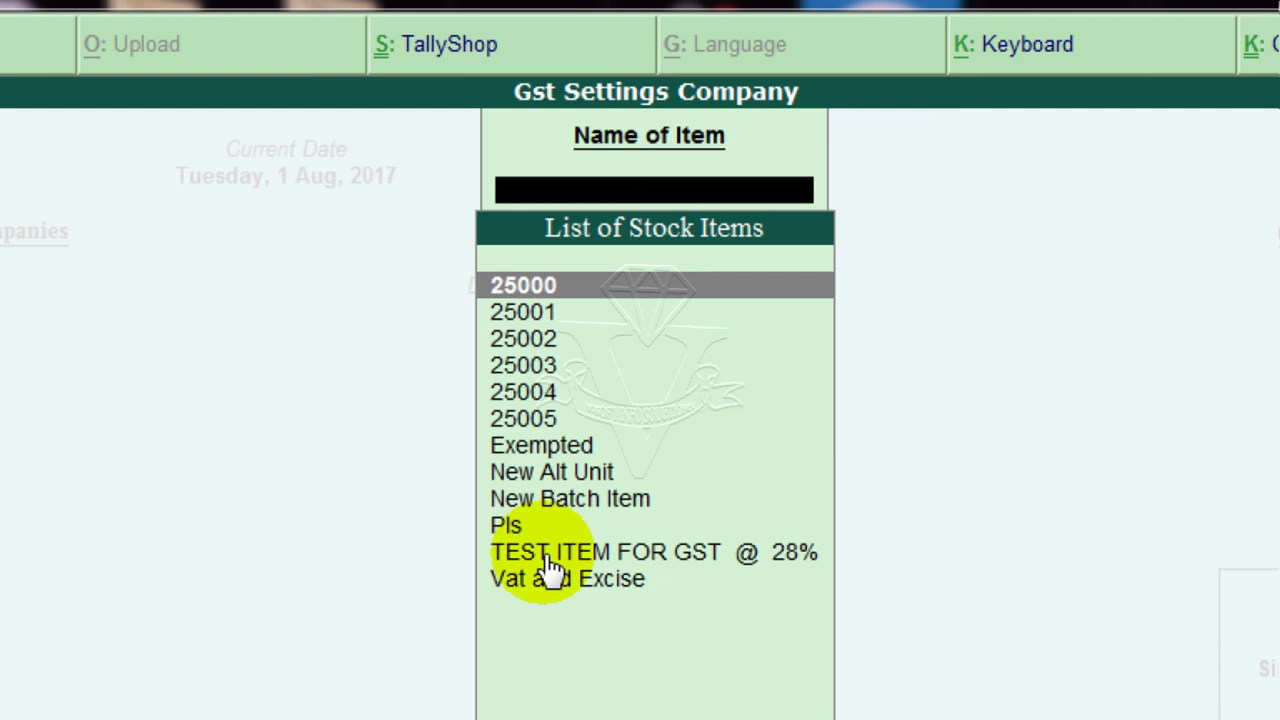
left_click(669, 558)
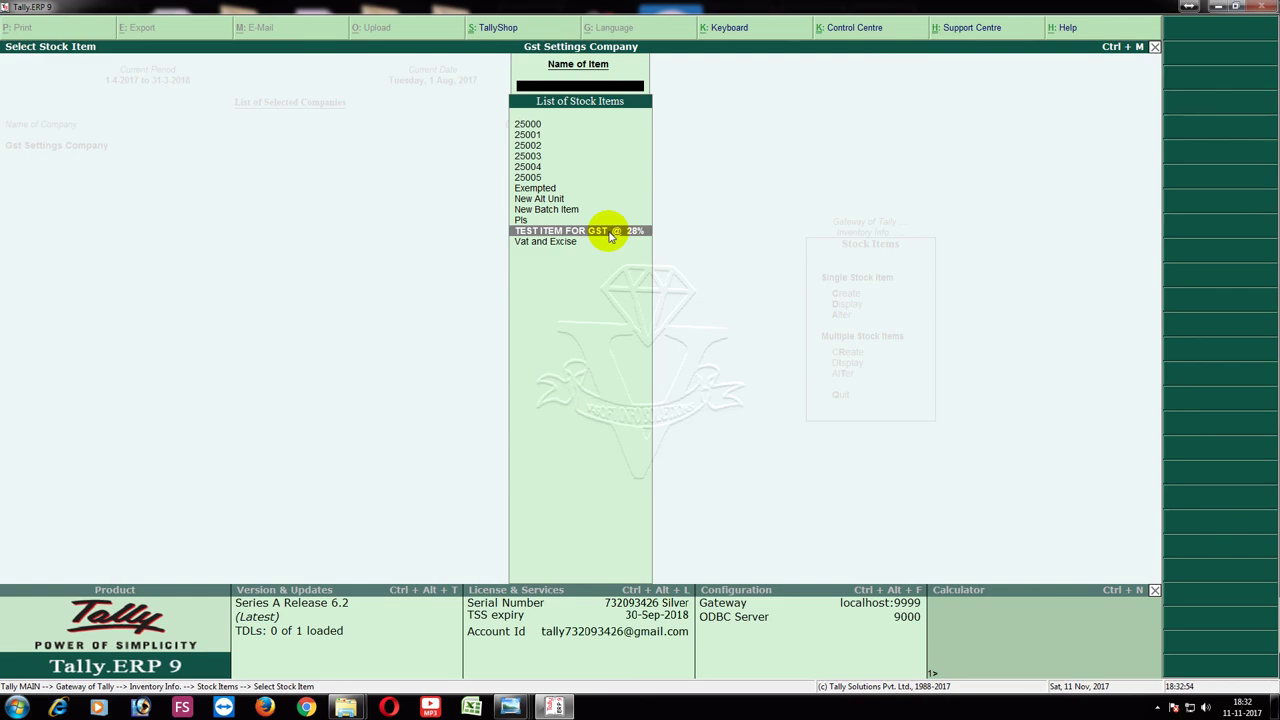
left_click(610, 233)
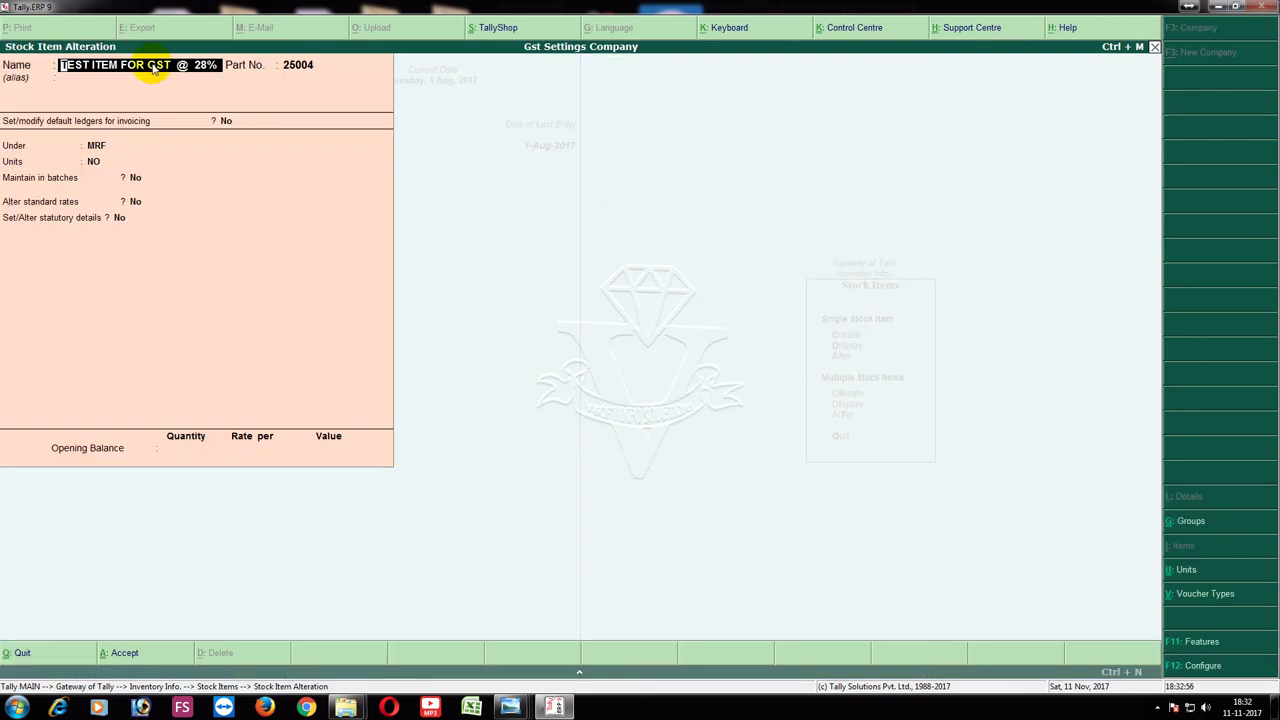